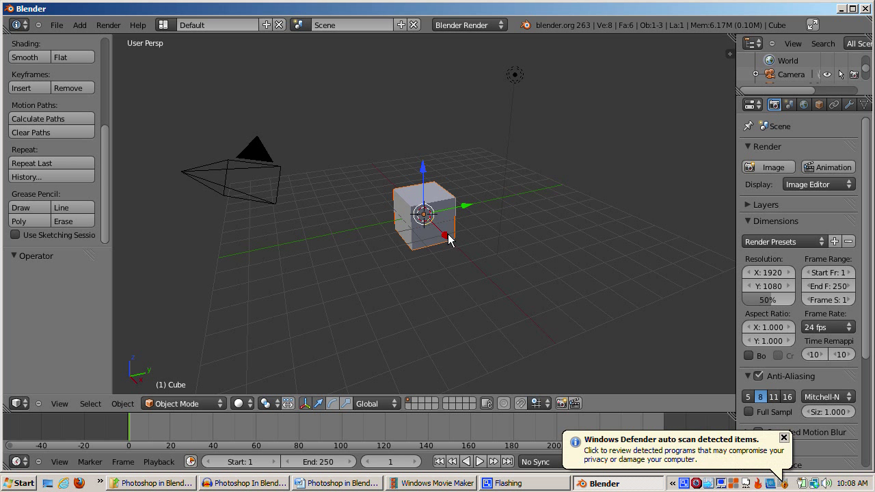
Step: Replace the default cube with a Monkey mesh and enable Align to View for it
key(x)
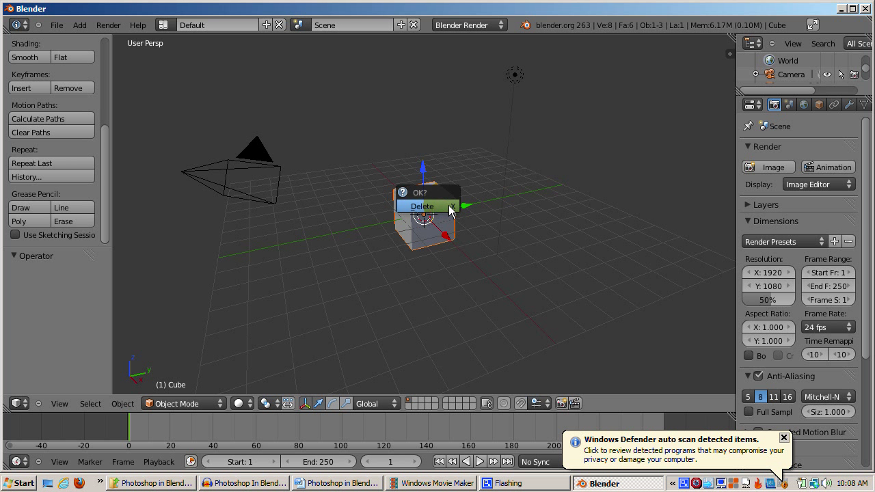
click(449, 209)
key(shift+a)
mouse_move(448, 208)
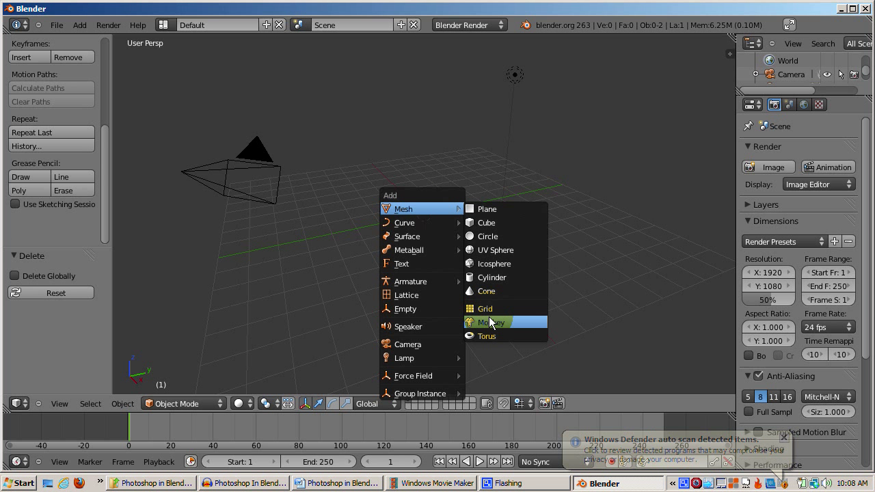
click(489, 316)
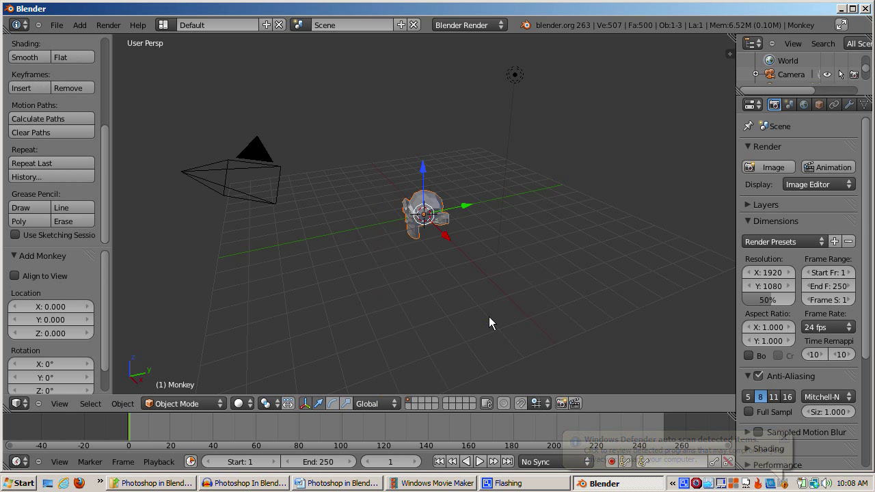
click(15, 276)
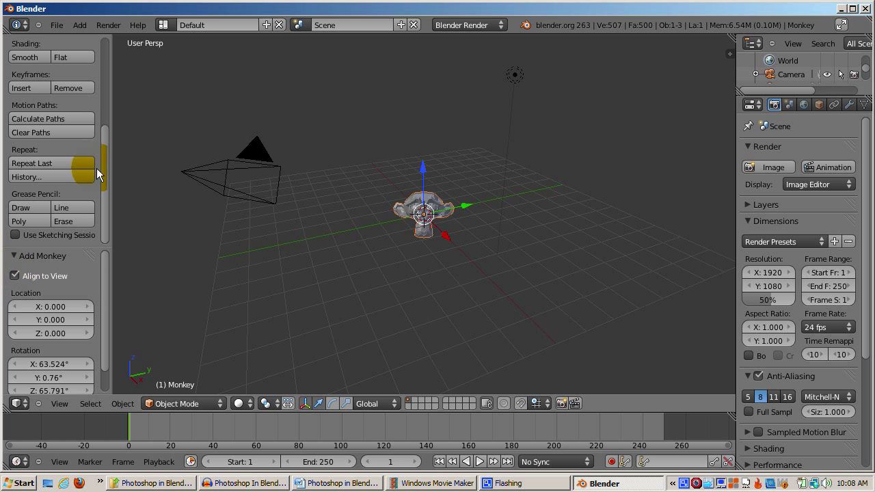
Step: Apply smooth shading to the monkey and give it a level 4 subdivision
drag(107, 152, 106, 124)
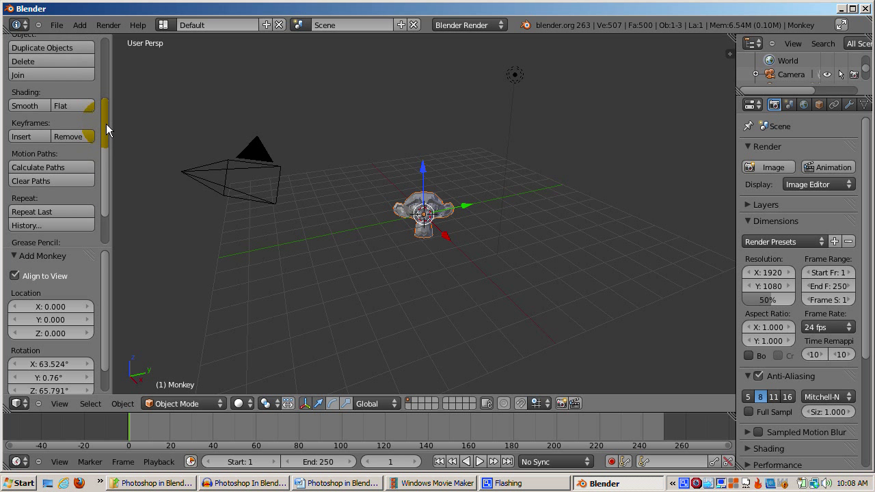
click(34, 105)
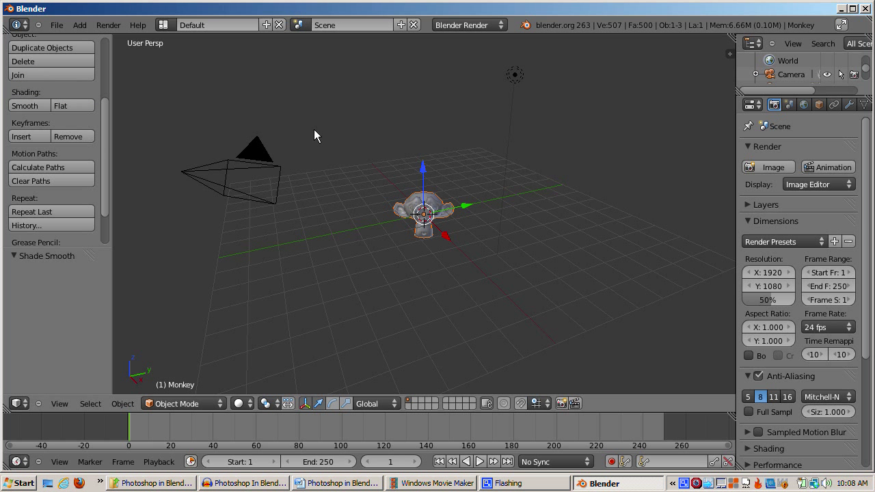
key(ctrl+4)
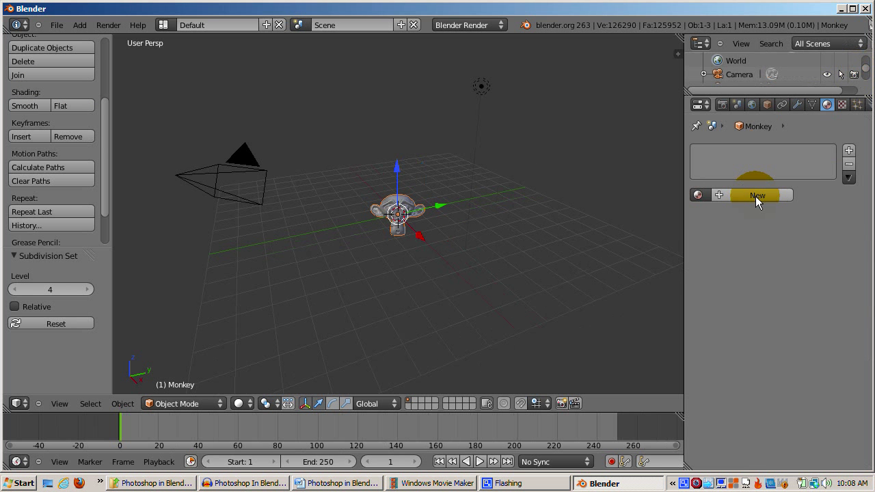
Step: Create a new material for the monkey and set its diffuse colour to blue
click(756, 196)
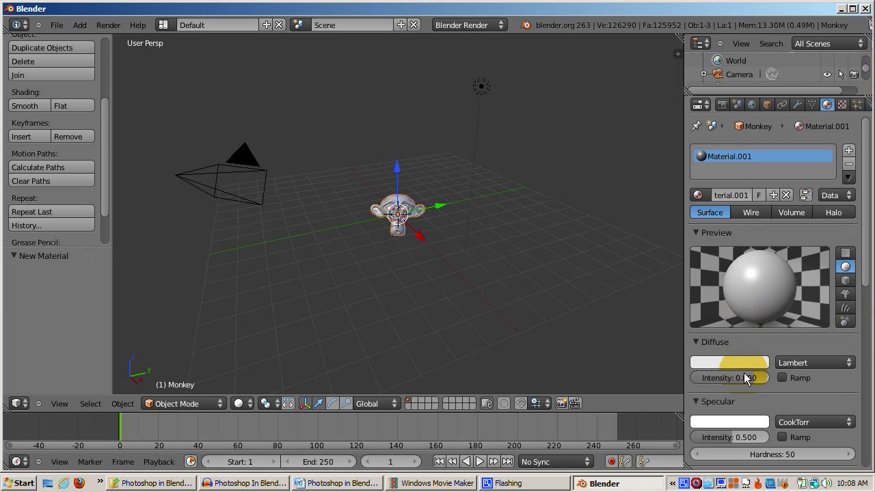
click(742, 365)
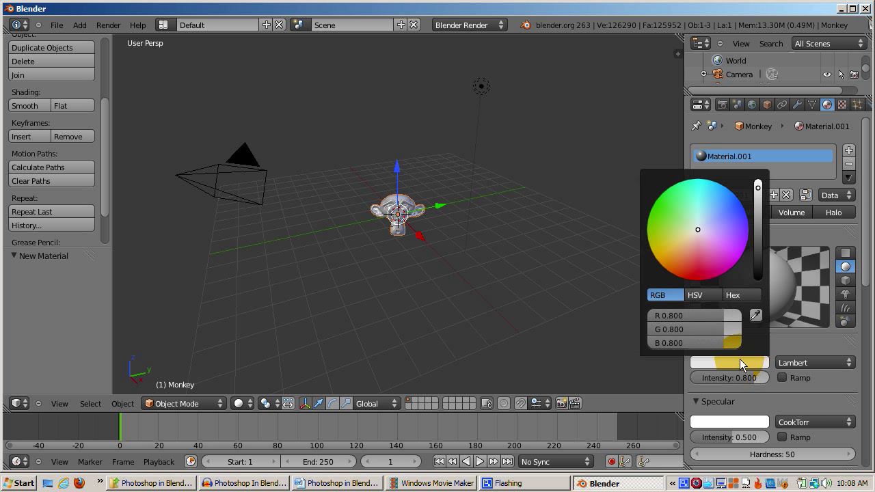
click(736, 212)
Step: Switch to the Compositing screen layout and enable Use Nodes for the compositor
click(164, 24)
click(198, 59)
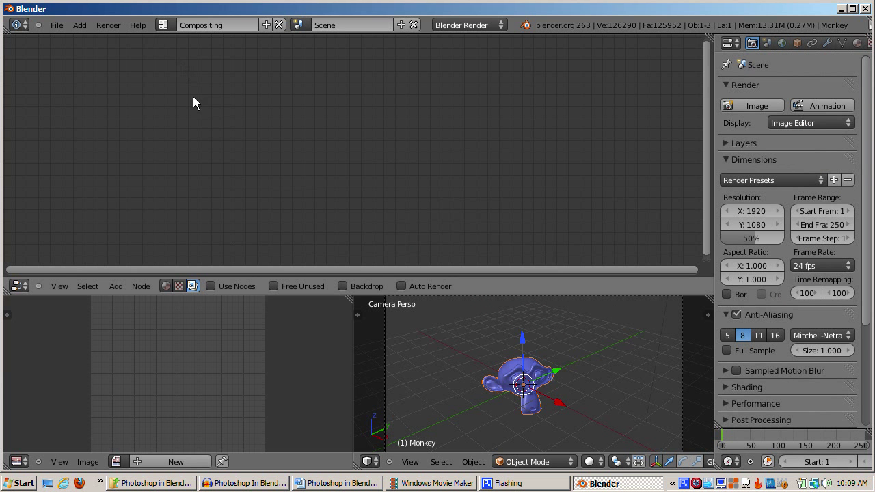
click(211, 284)
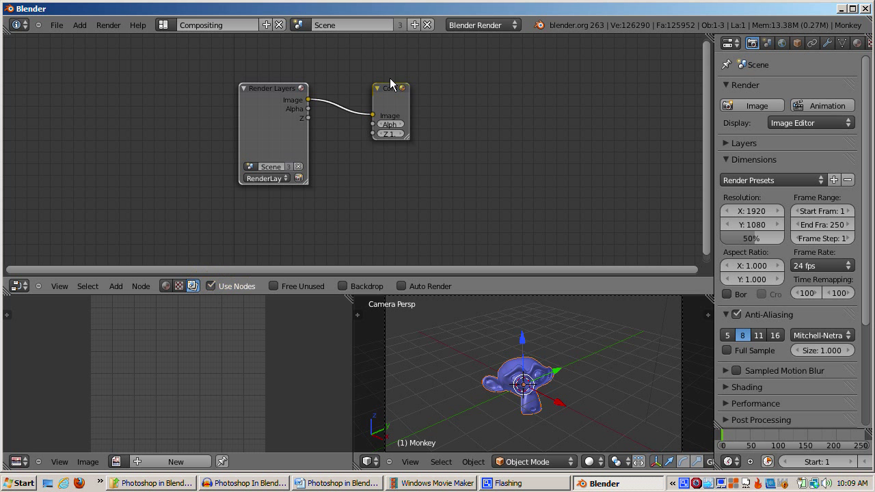
Step: Render the scene and move the Render Layers node well away from the Composite node
key(F12)
drag(269, 87, 175, 76)
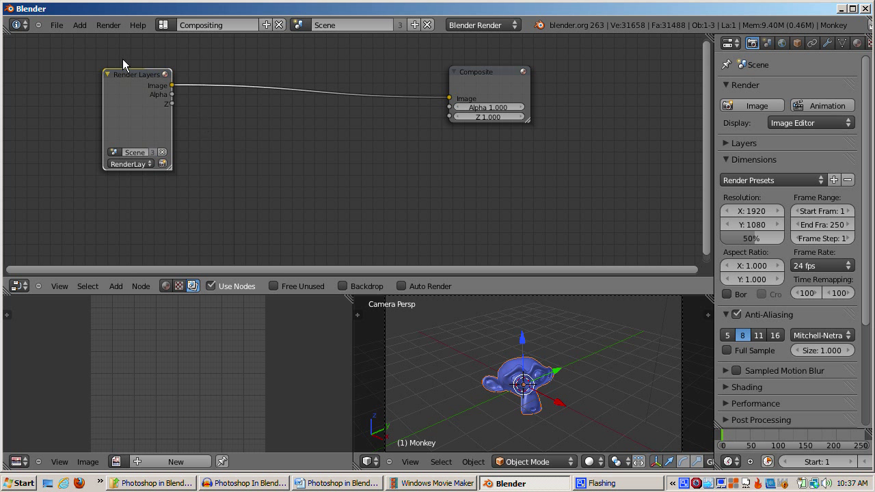
drag(130, 73, 115, 72)
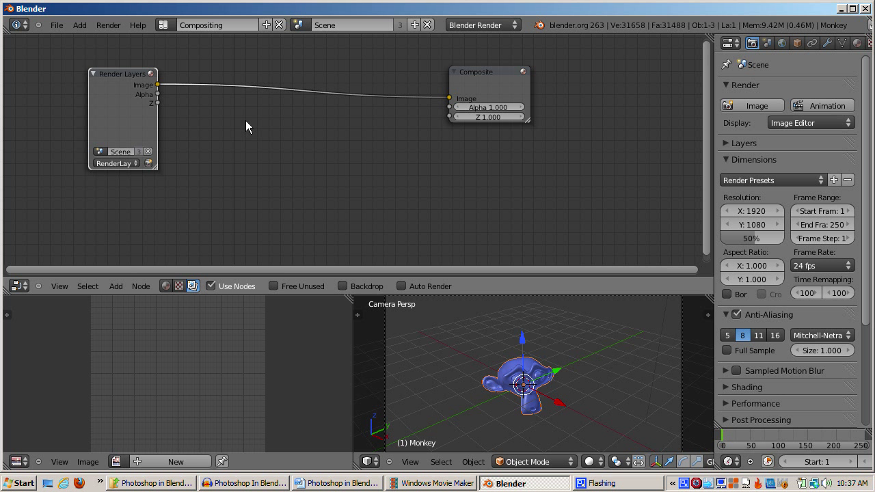
Step: Add a Viewer output node and place it between the Render Layers and Composite nodes
key(shift+a)
mouse_move(232, 136)
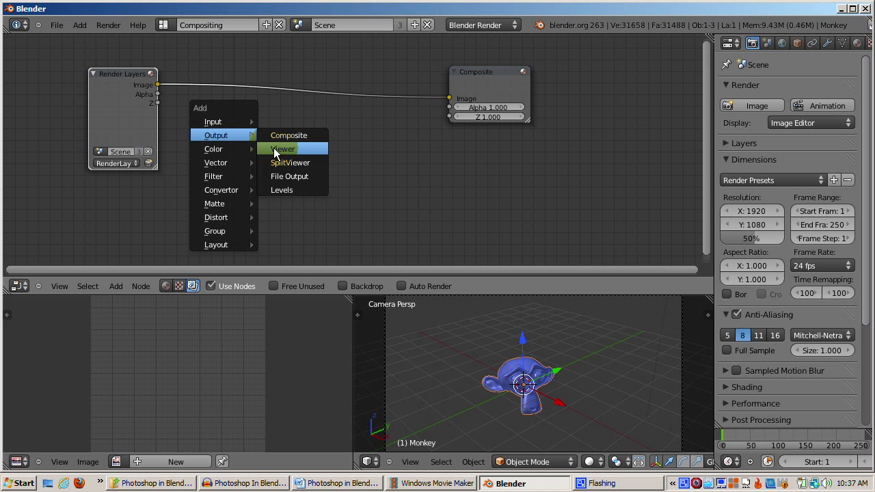
click(274, 149)
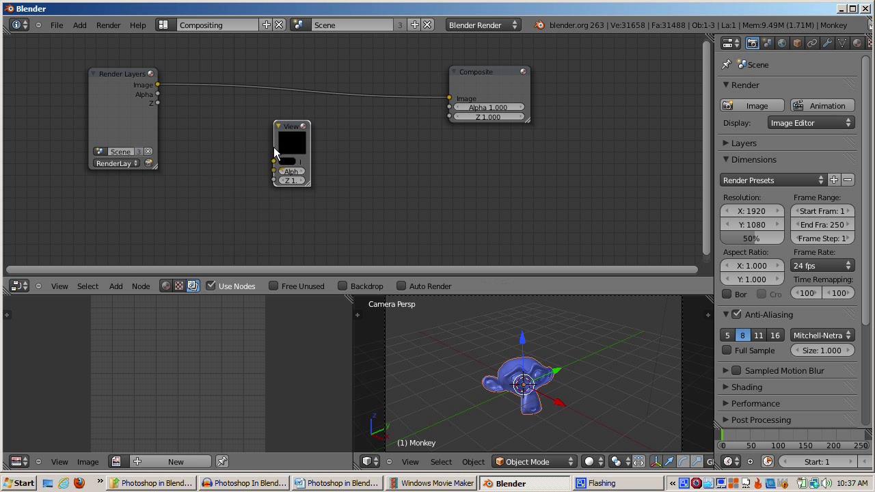
drag(289, 123, 264, 86)
click(264, 87)
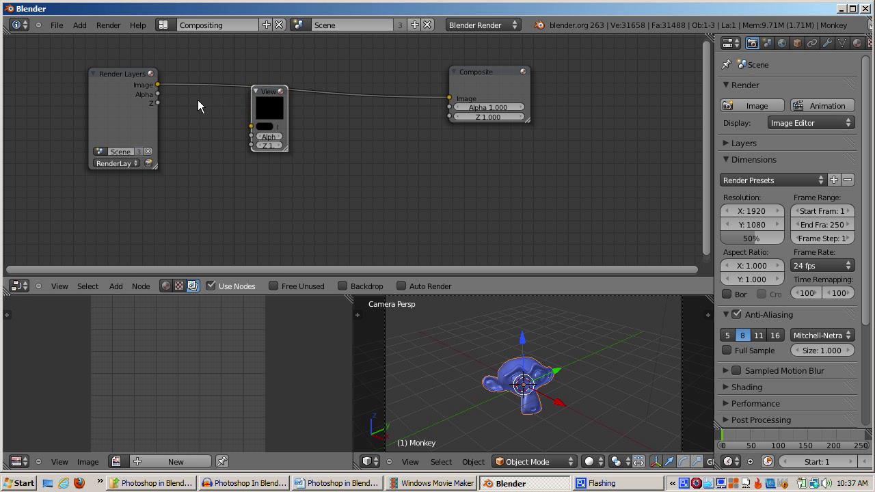
Step: Connect the Alpha output of Render Layers to the Viewer's Image input and reposition the Viewer node slightly higher
click(159, 97)
drag(218, 113, 252, 127)
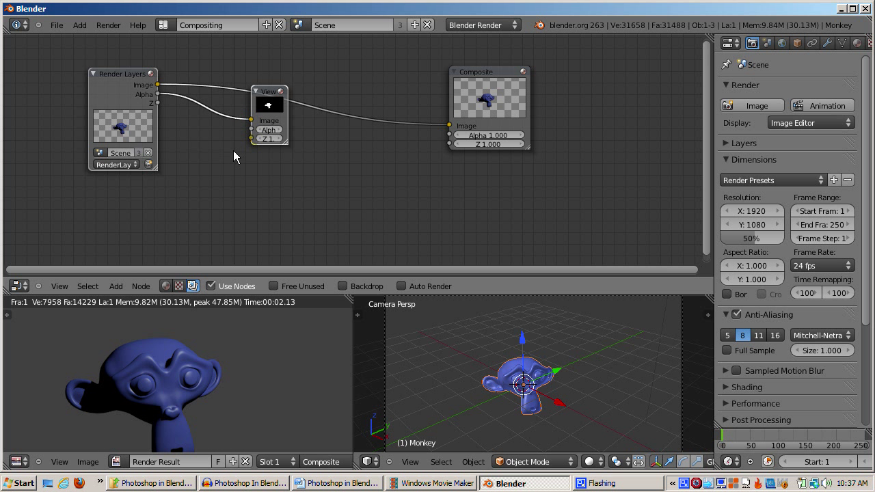
click(270, 110)
click(235, 182)
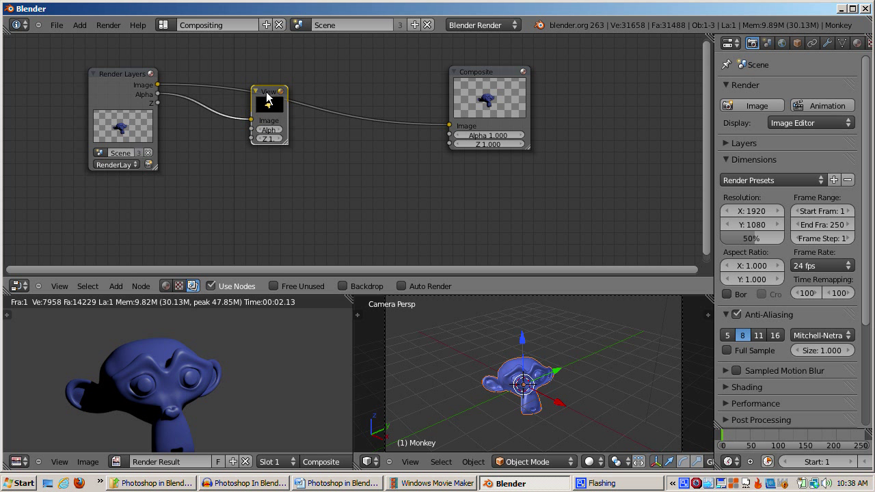
drag(267, 91, 265, 86)
Step: Add an Image input node below Render Layers and load Train Foreground.JPG into it
click(123, 217)
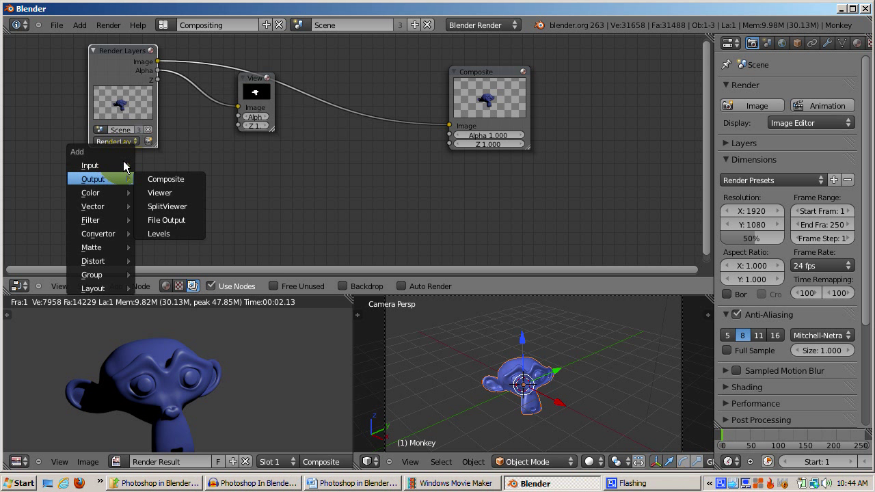
mouse_move(113, 163)
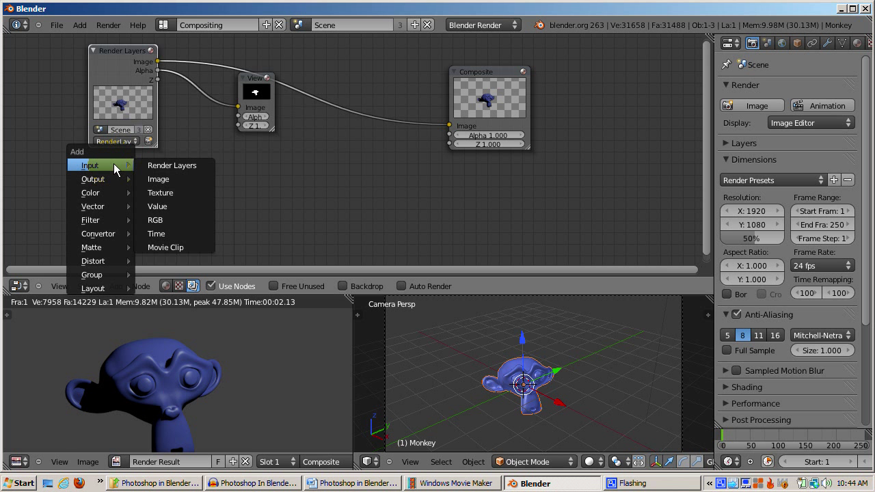
click(148, 179)
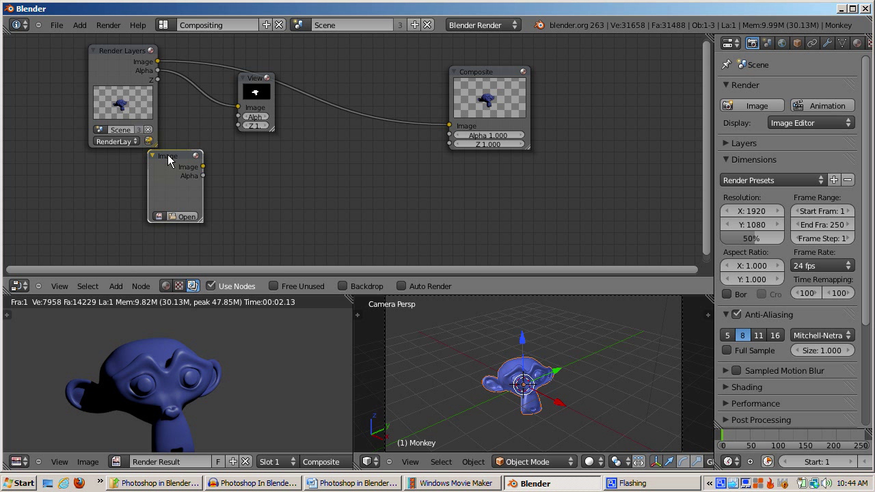
click(110, 163)
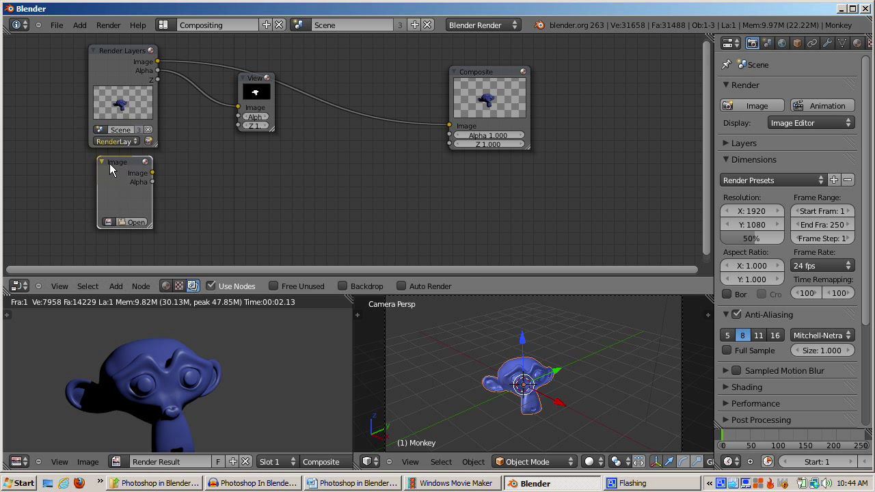
click(137, 216)
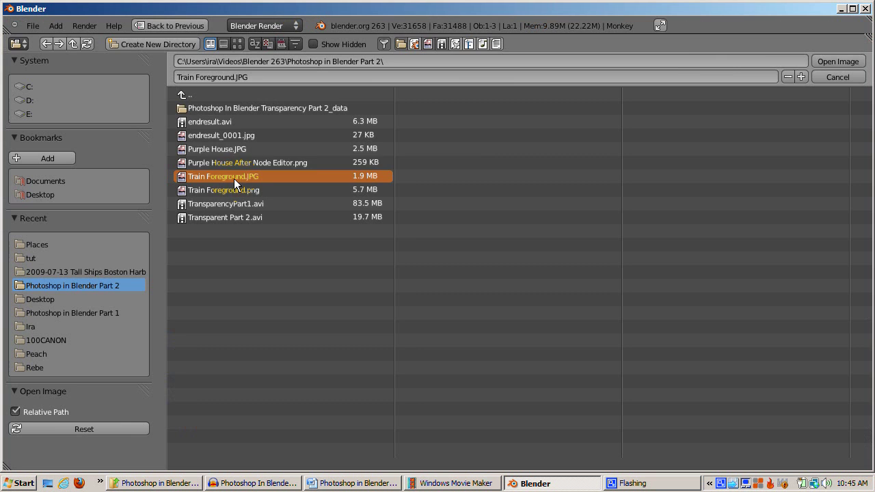
click(826, 60)
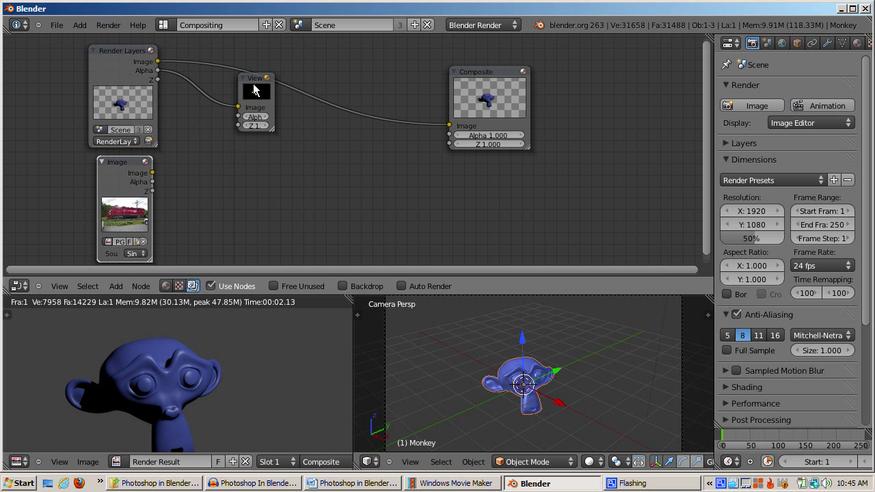
Step: Duplicate the Viewer node beside the train Image node and connect the train's Alpha output to its Image input
key(shift+d)
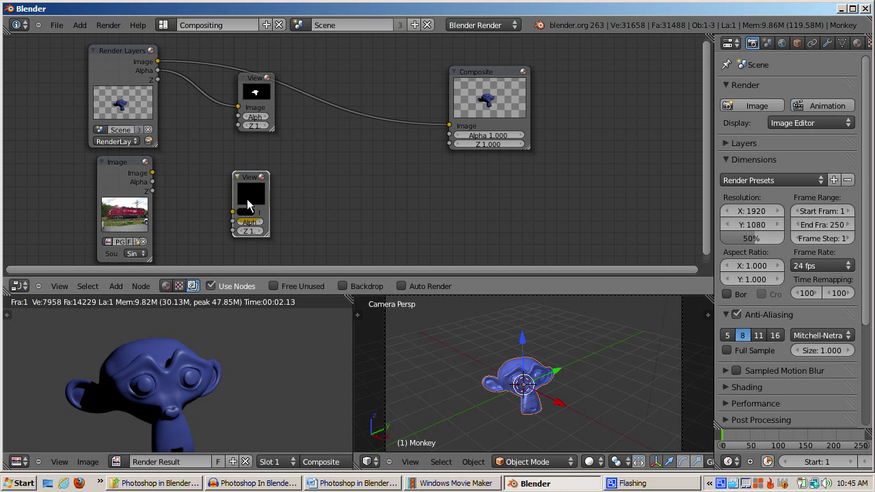
key(g)
click(171, 182)
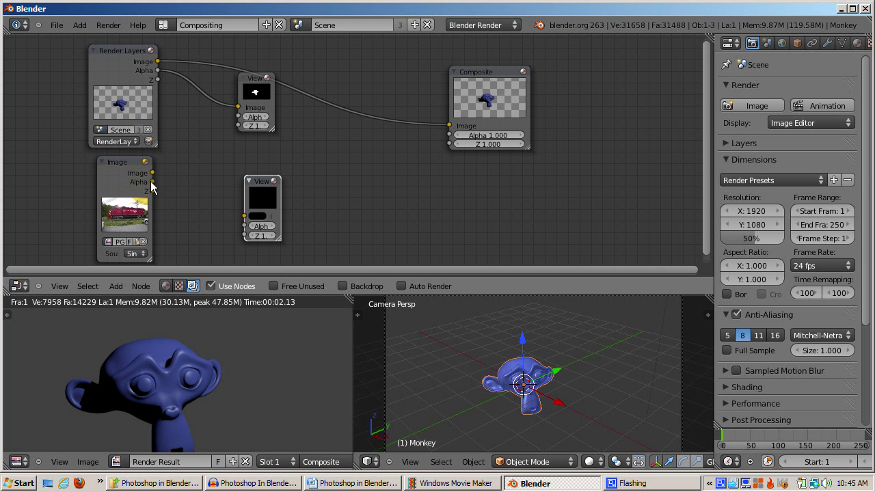
drag(152, 182, 237, 218)
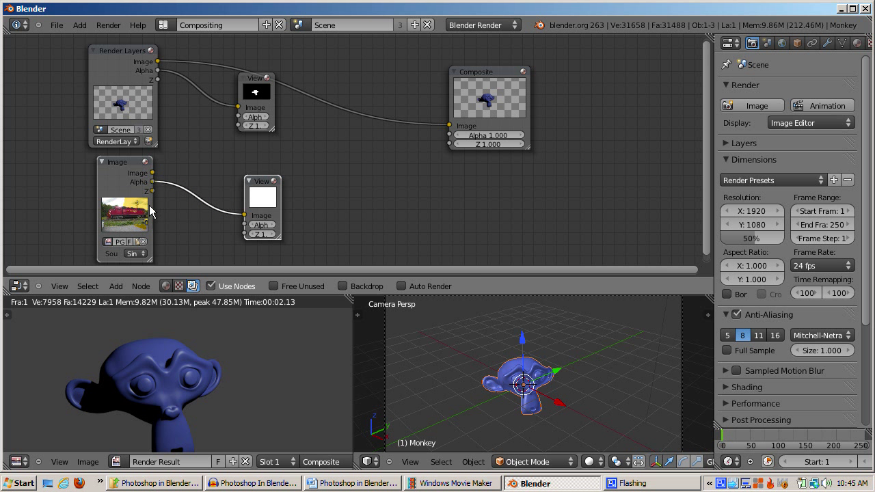
click(263, 196)
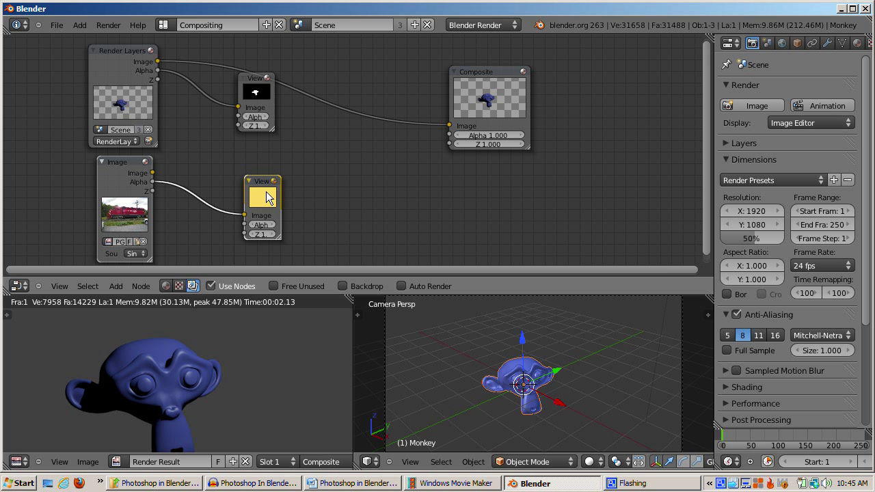
drag(255, 185, 250, 179)
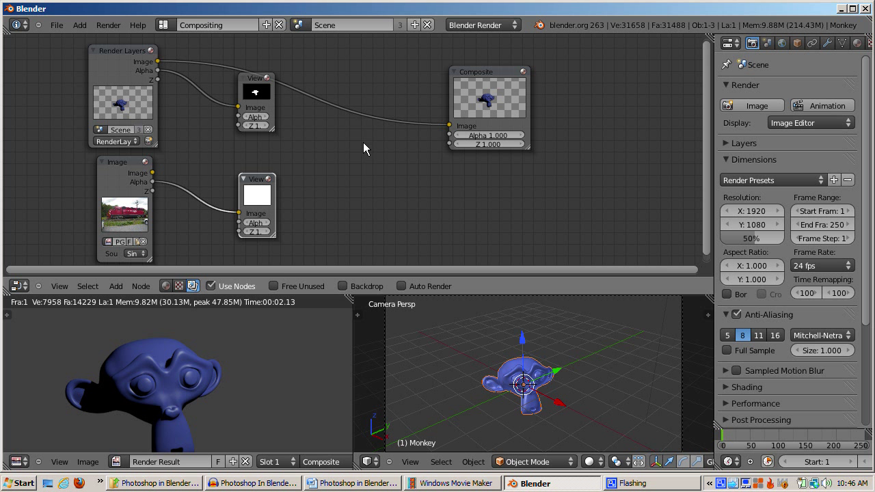
Step: Add a Mix colour node and insert it into the link between Render Layers and Composite
key(shift+a)
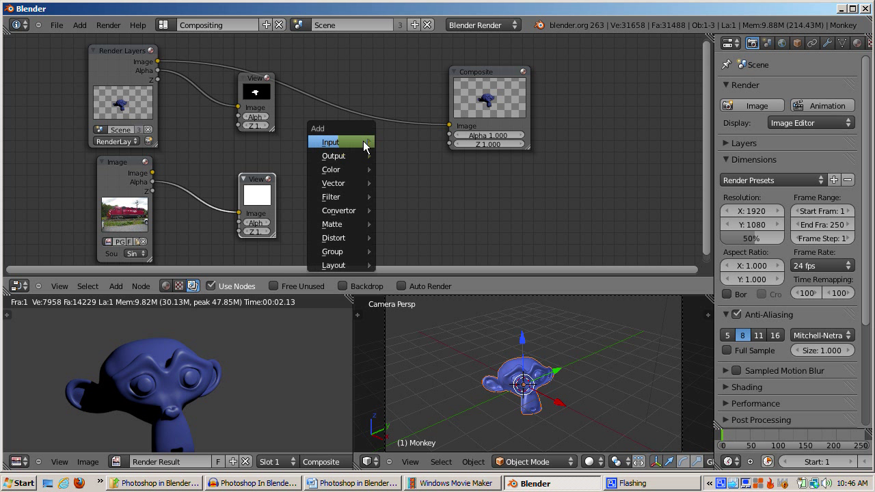
mouse_move(357, 167)
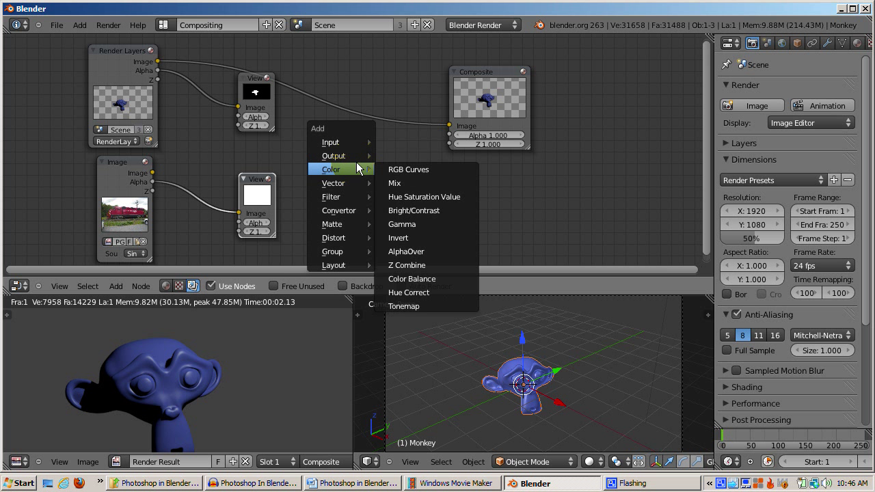
click(397, 183)
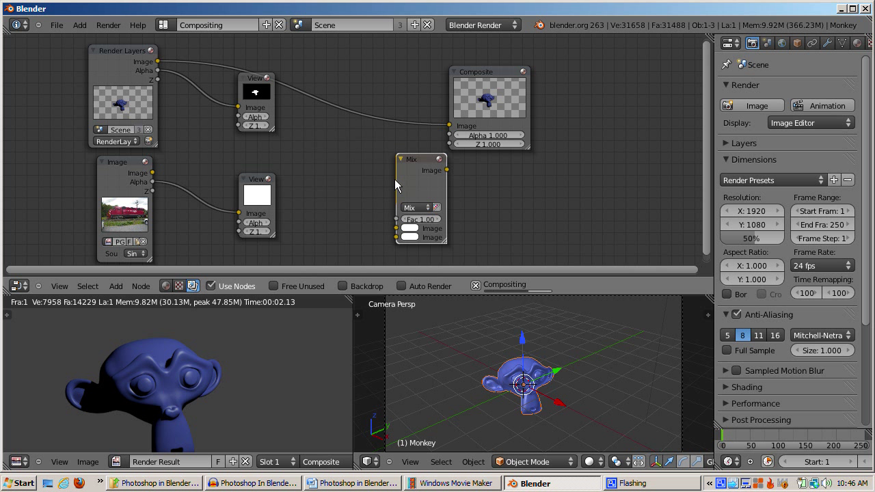
click(355, 106)
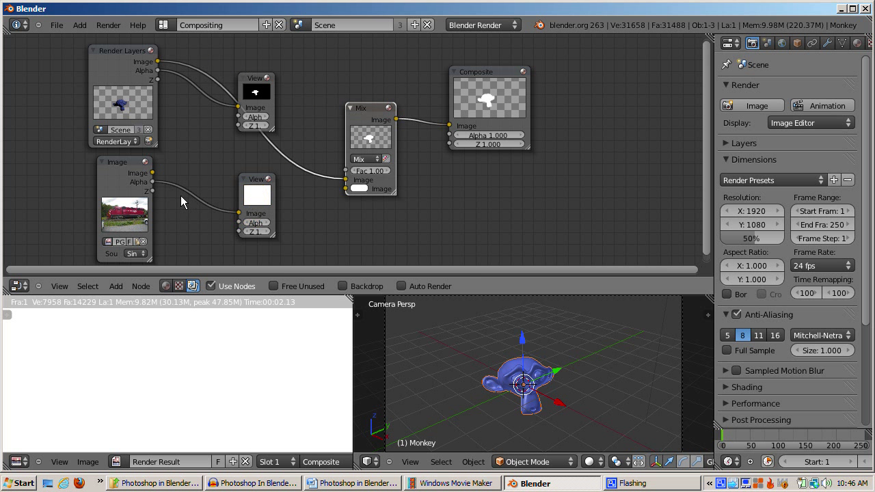
Step: Connect the train's Image output to the Mix node's second Image input and raise Fac to about 2.79
drag(152, 173, 341, 191)
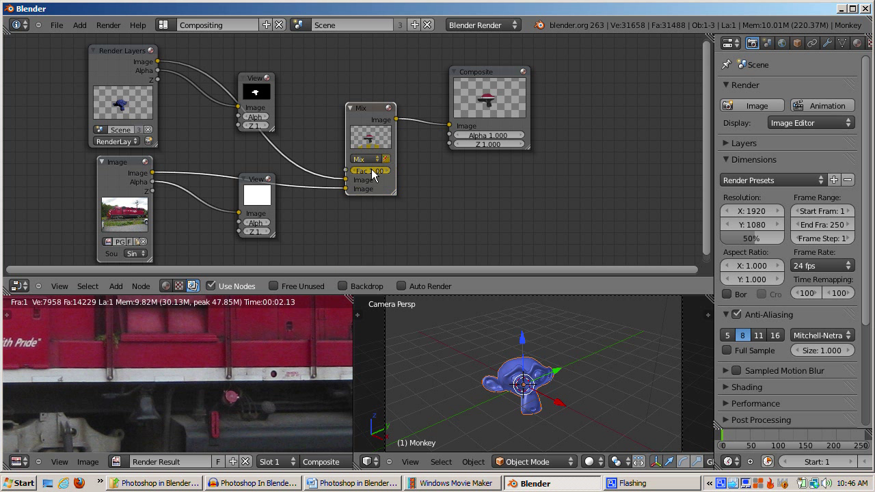
drag(380, 171, 510, 171)
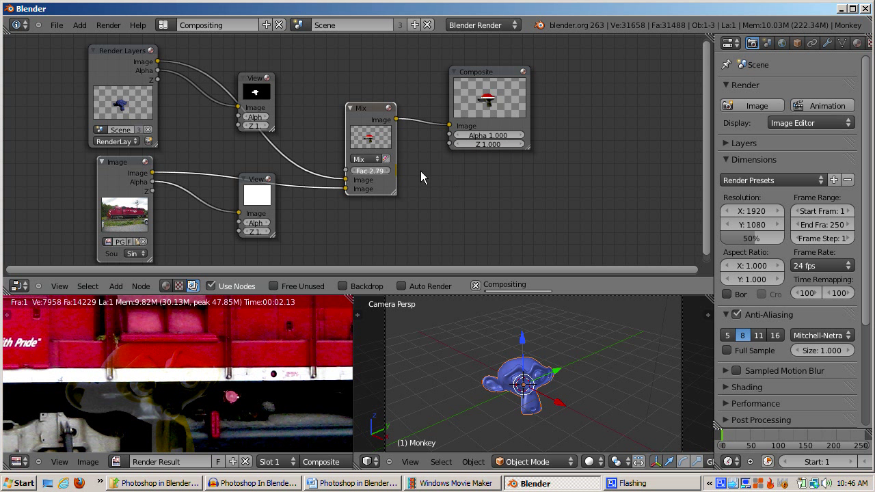
Step: Set the Mix node's Fac to 0.5 and view the composited result enlarged
drag(386, 171, 368, 171)
click(368, 170)
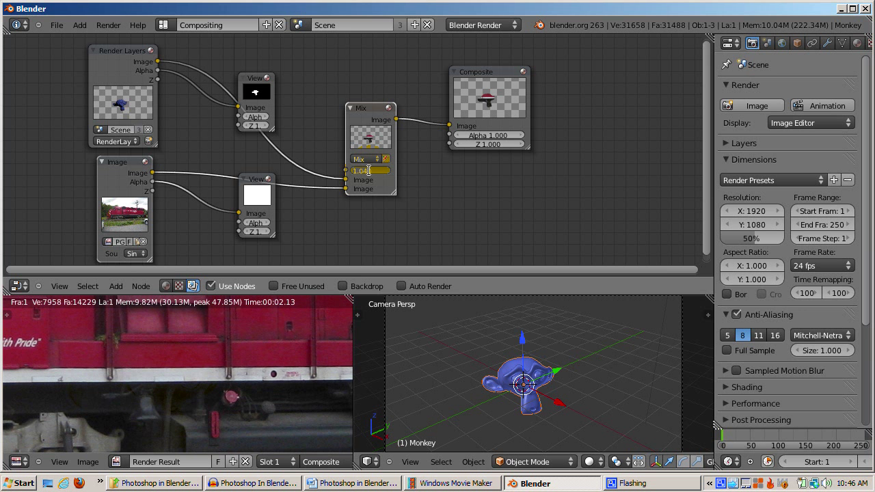
text(.5)
key(Return)
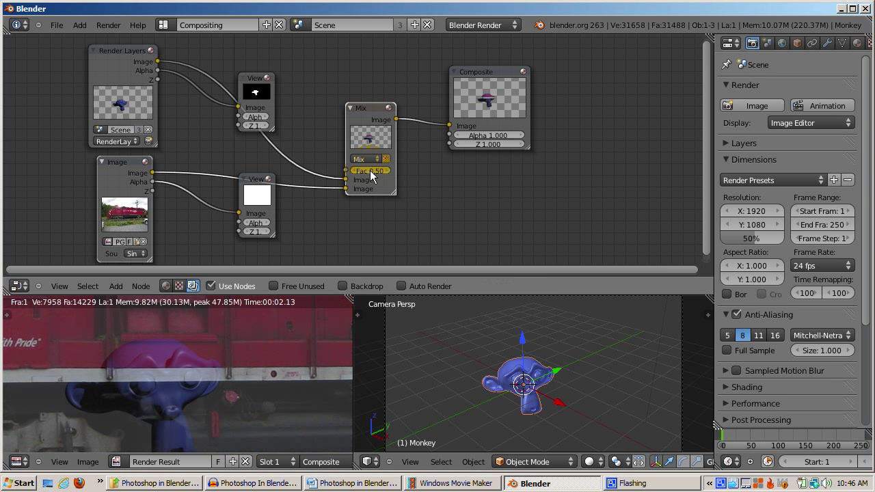
key(ctrl+Up)
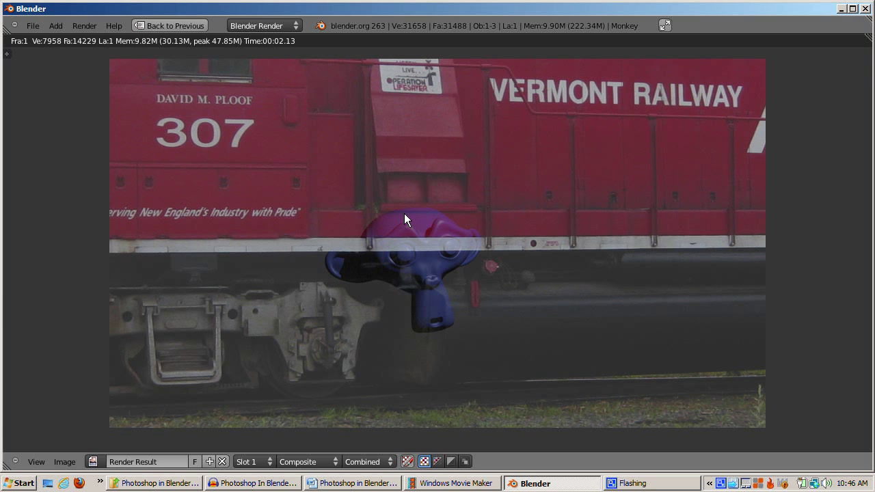
key(Escape)
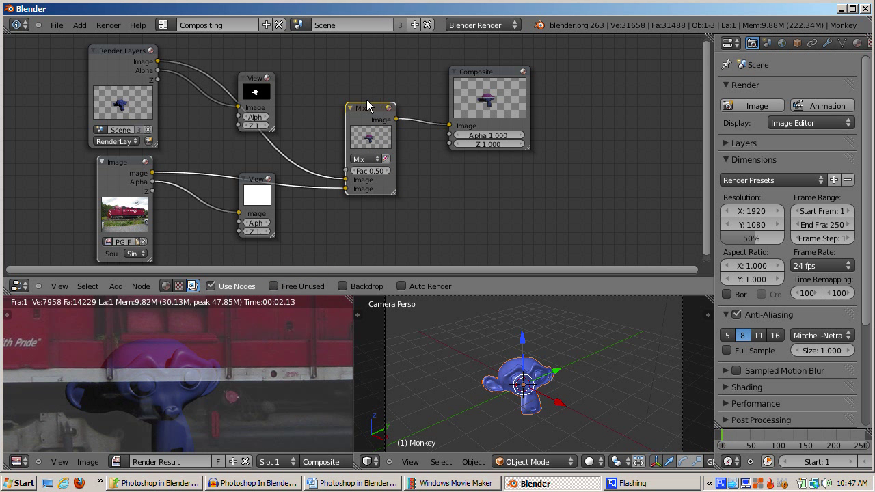
Step: Try the Add, Divide and Overlay blend types on the Mix node
click(370, 159)
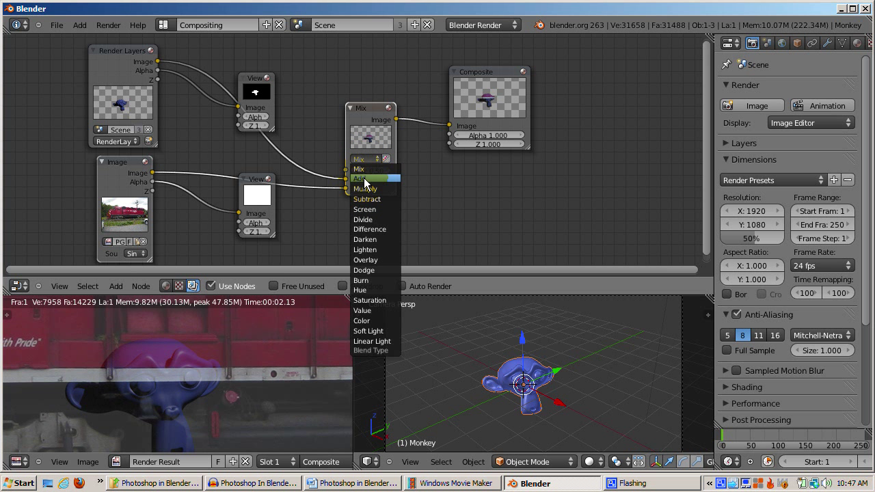
click(365, 180)
click(366, 162)
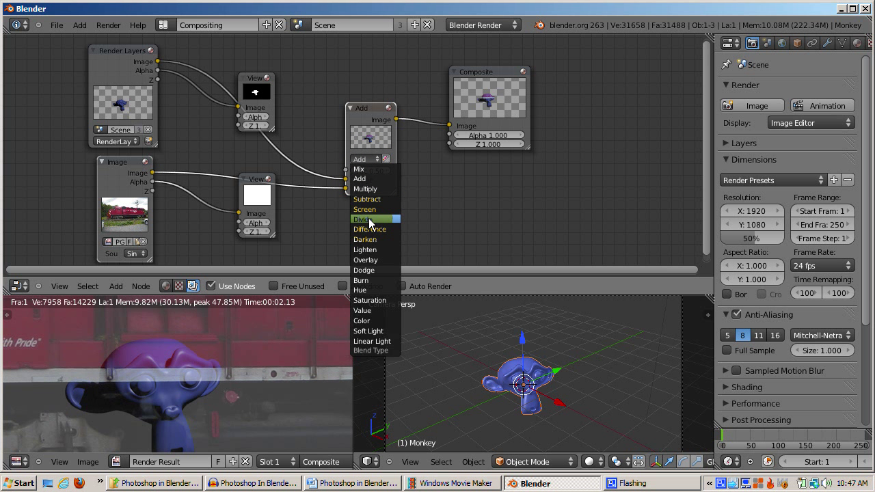
click(368, 219)
click(369, 161)
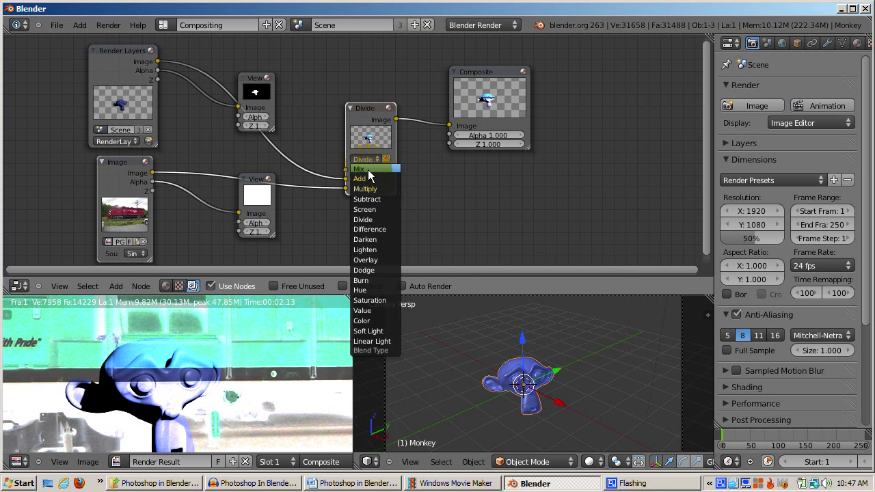
click(369, 260)
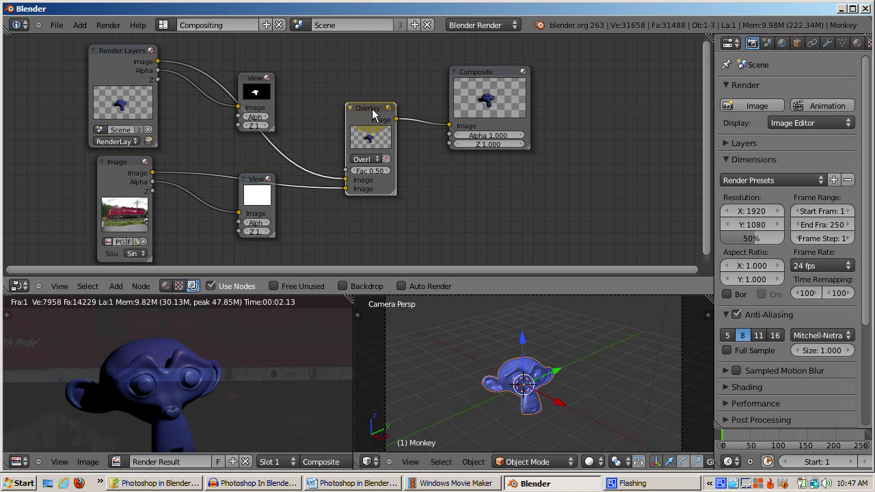
Step: Delete the Overlay blend node and place an AlphaOver colour node in its spot before Composite
key(x)
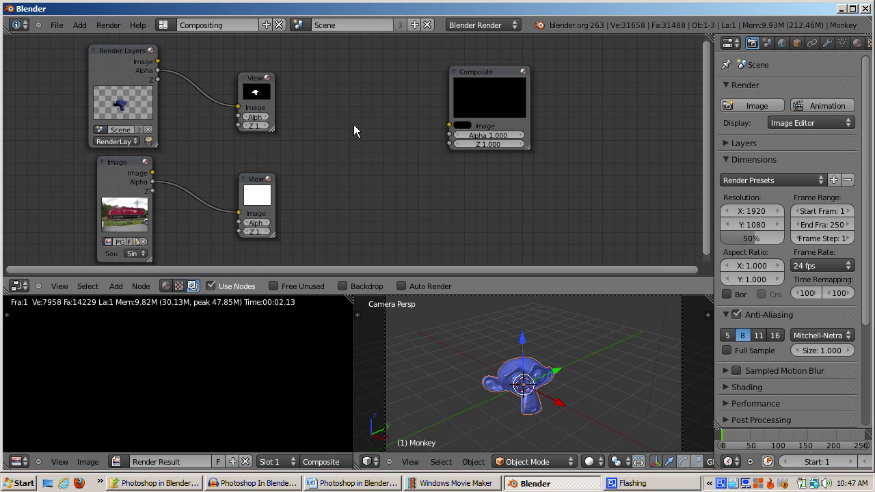
key(shift+a)
mouse_move(355, 126)
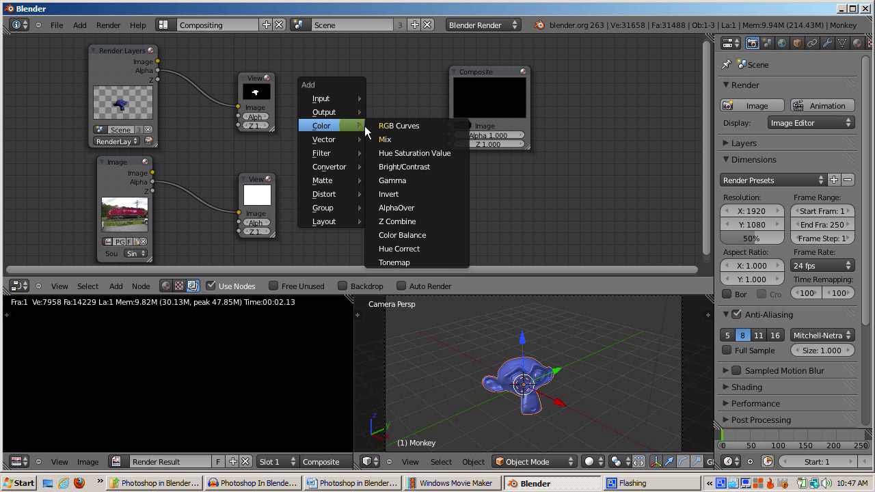
click(394, 209)
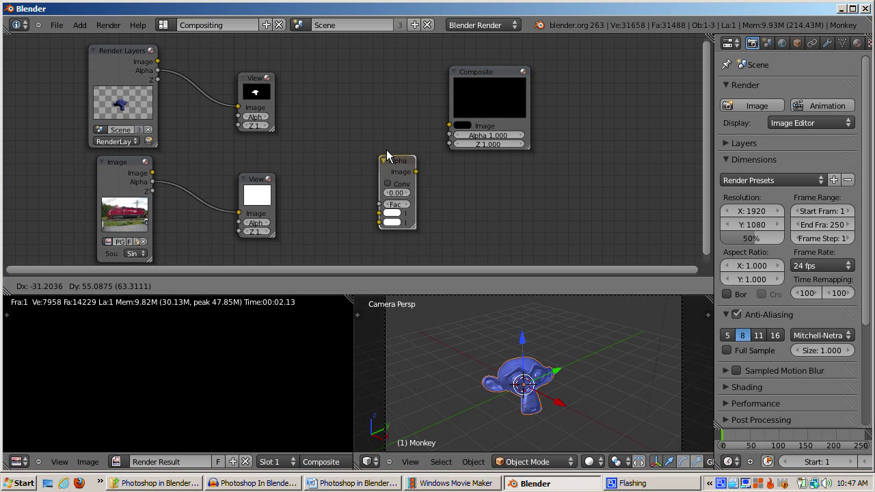
click(367, 107)
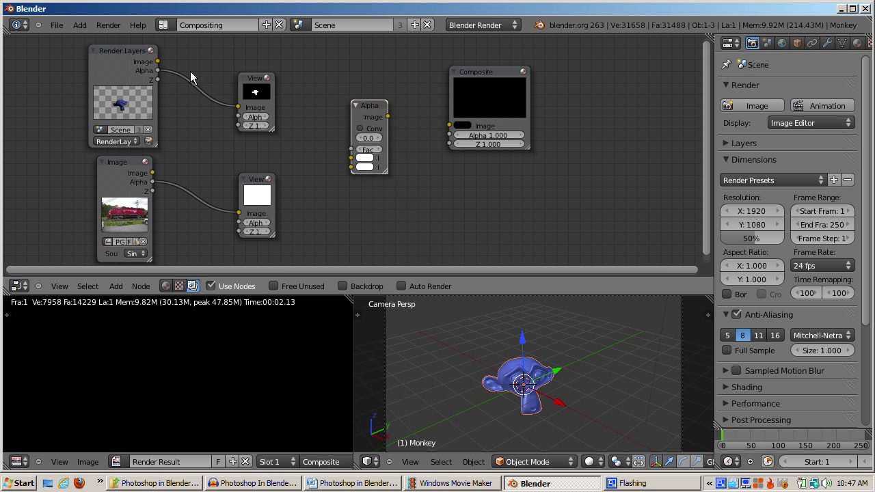
Step: Connect the Render Layers image and the train image to AlphaOver's first and second Image inputs, and its output to Composite
drag(157, 62, 352, 158)
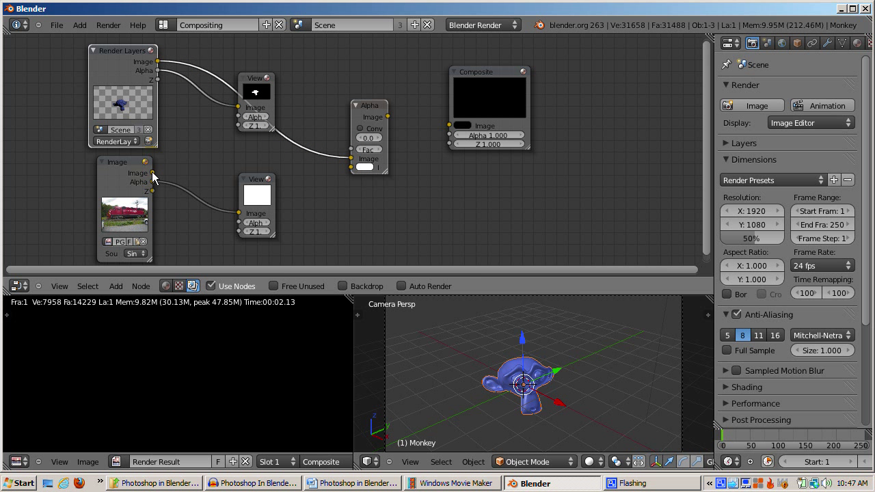
drag(152, 171, 349, 169)
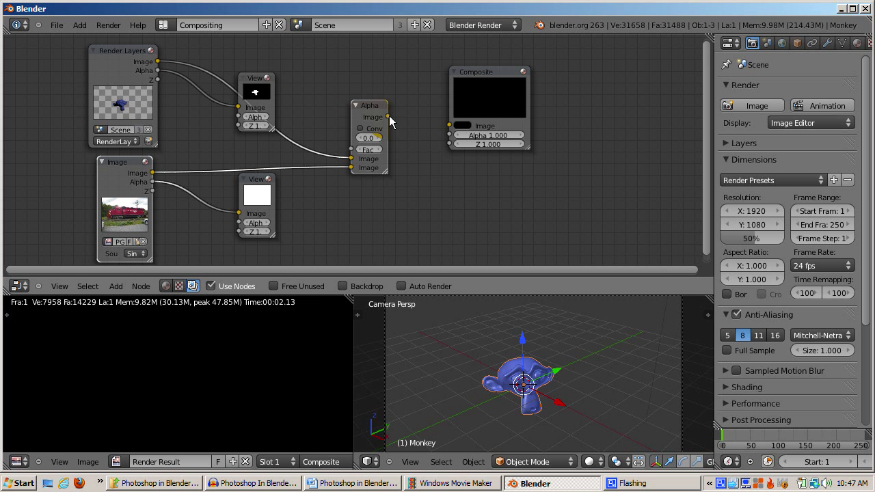
drag(389, 118, 449, 126)
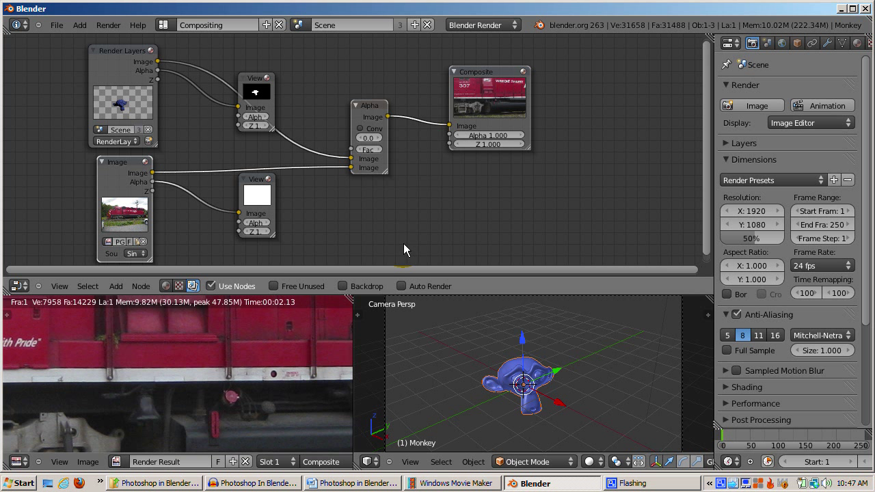
Step: Turn on Convert Premul in the AlphaOver node and raise its premultiply value to about 0.33
drag(367, 142, 474, 162)
key(g)
click(370, 124)
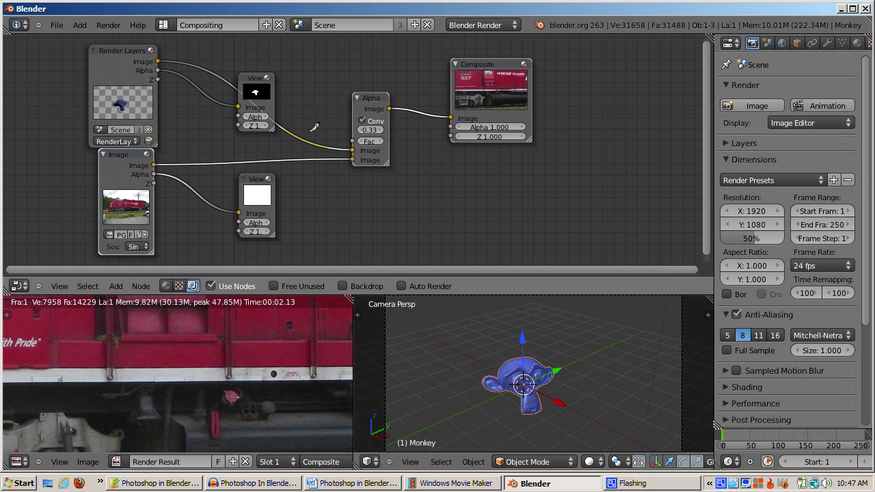
Step: Swap the AlphaOver links so the train feeds the first Image input and Render Layers the second, and view the result enlarged
ctrl+right_drag(312, 131, 303, 197)
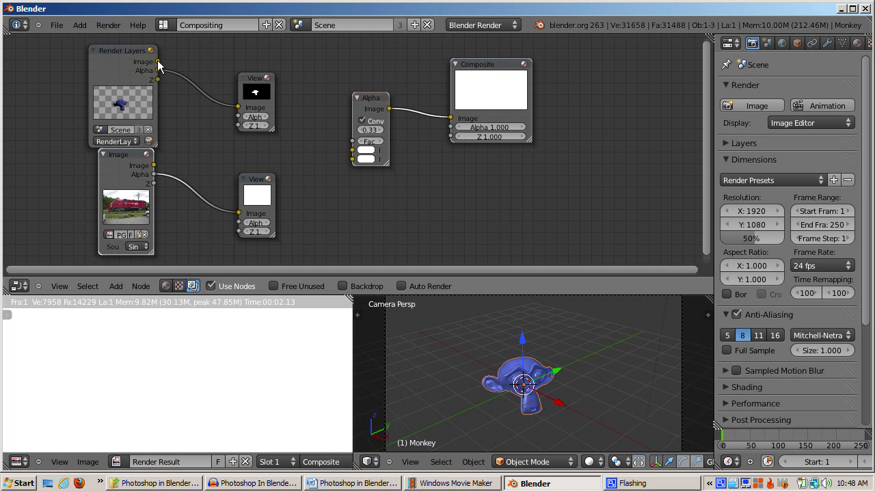
drag(157, 61, 353, 159)
drag(153, 165, 351, 151)
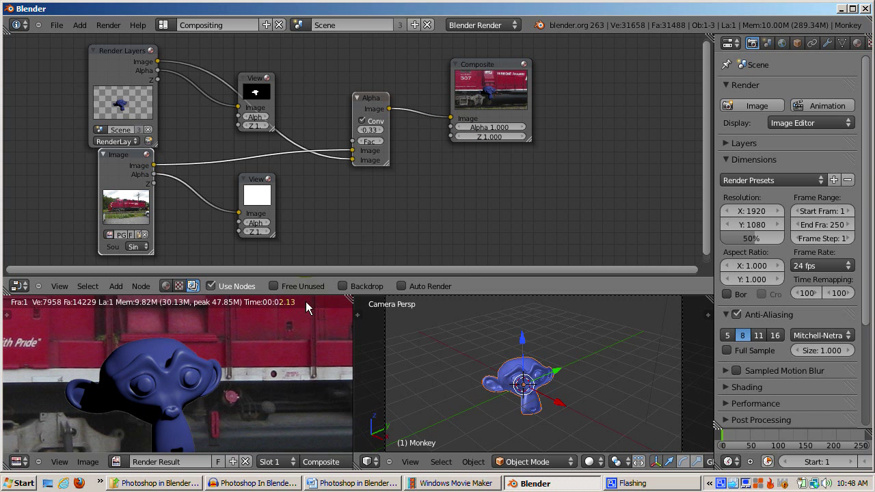
key(ctrl+Up)
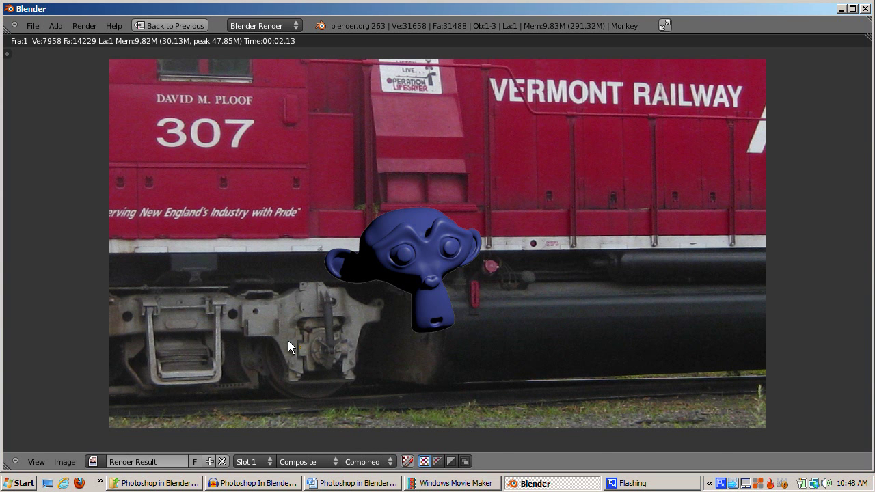
key(ctrl+Up)
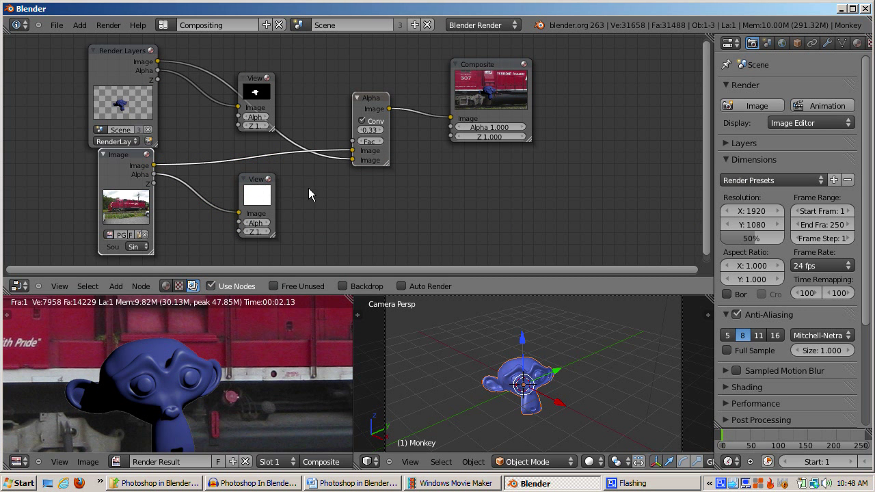
Step: Add a Scale distort node and route the train image through it into AlphaOver's first Image input
key(shift+a)
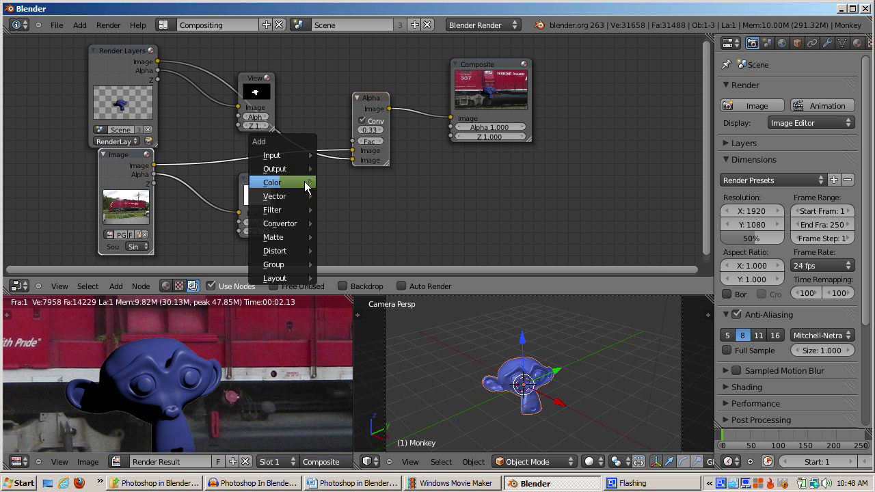
mouse_move(301, 250)
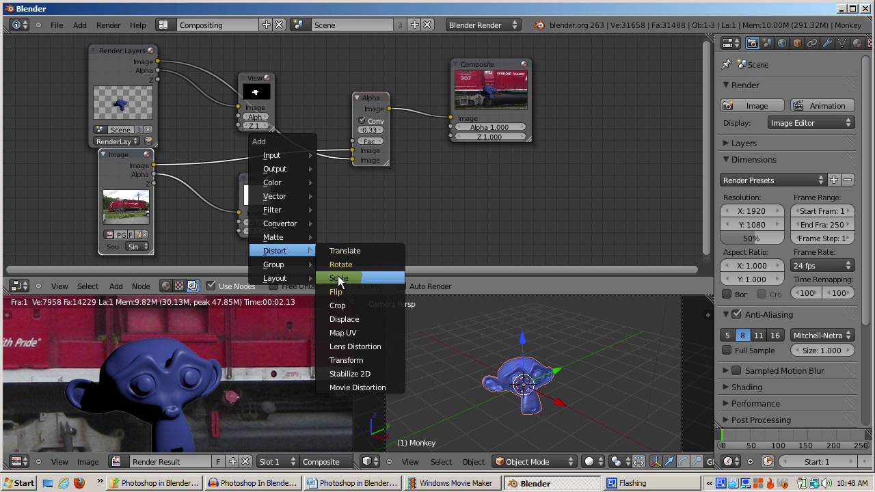
click(335, 275)
click(329, 188)
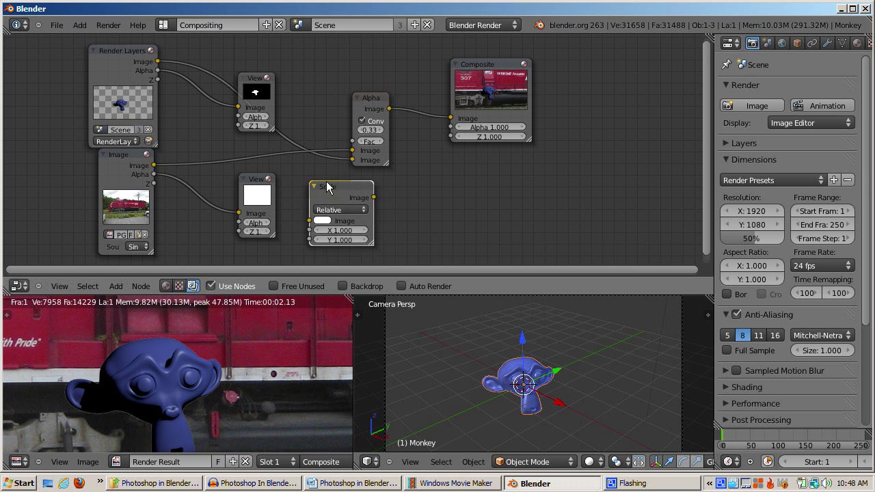
click(151, 166)
drag(153, 165, 309, 221)
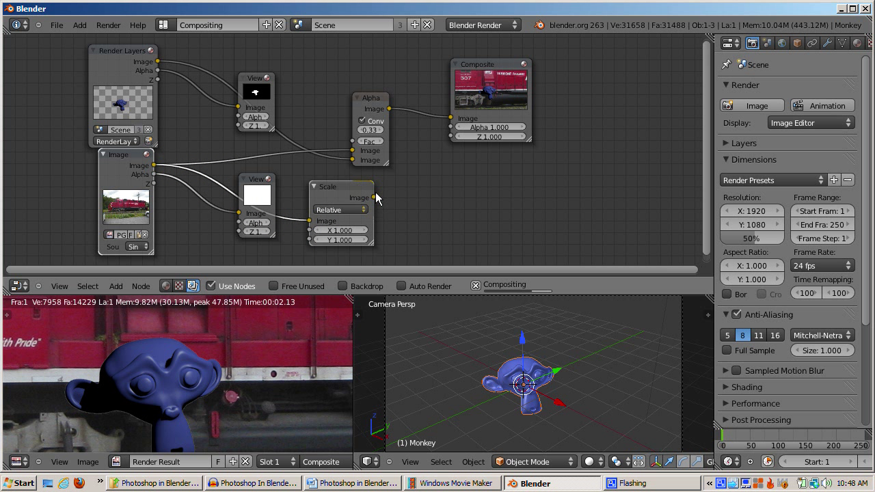
drag(374, 197, 352, 151)
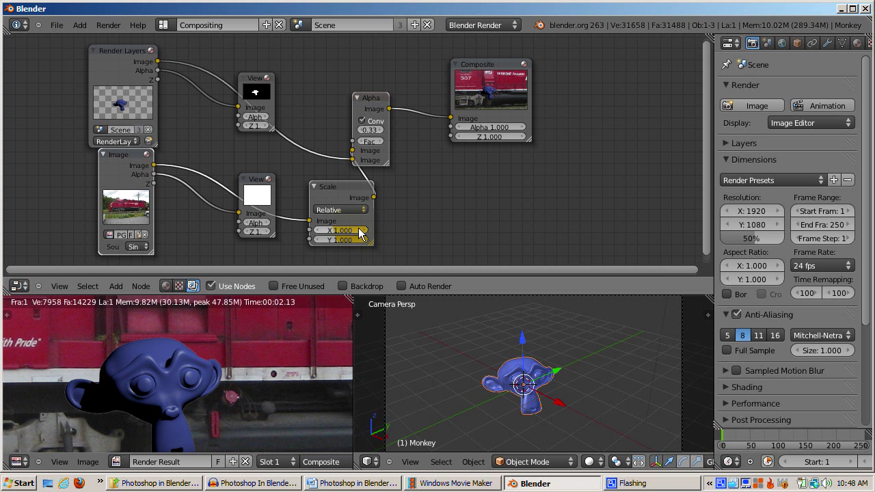
Step: Set the relative Scale node to X 0.4 and Y 0.3, and view the composite enlarged
click(364, 230)
click(341, 229)
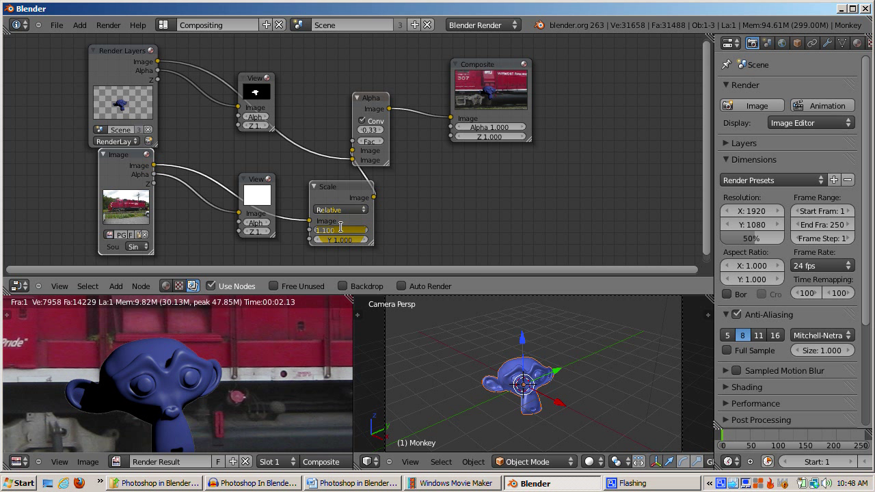
key(ctrl+a)
key(Return)
click(346, 231)
text(0.4)
key(Return)
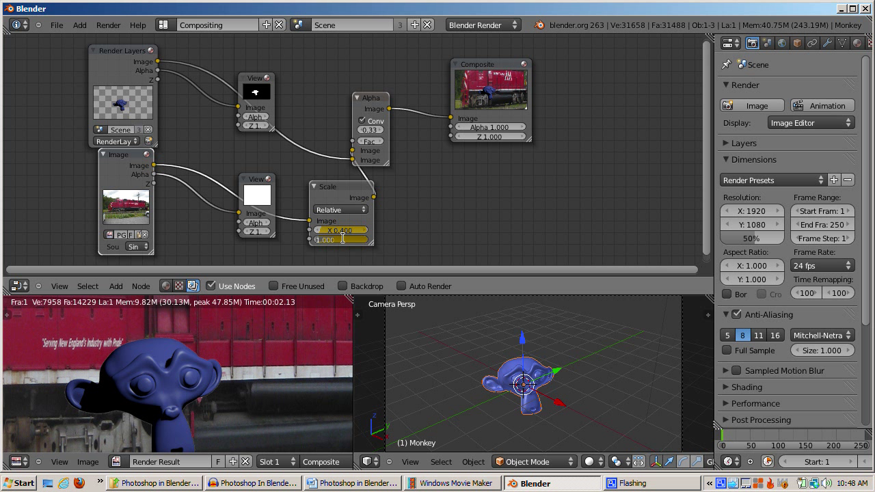
text(3)
key(Return)
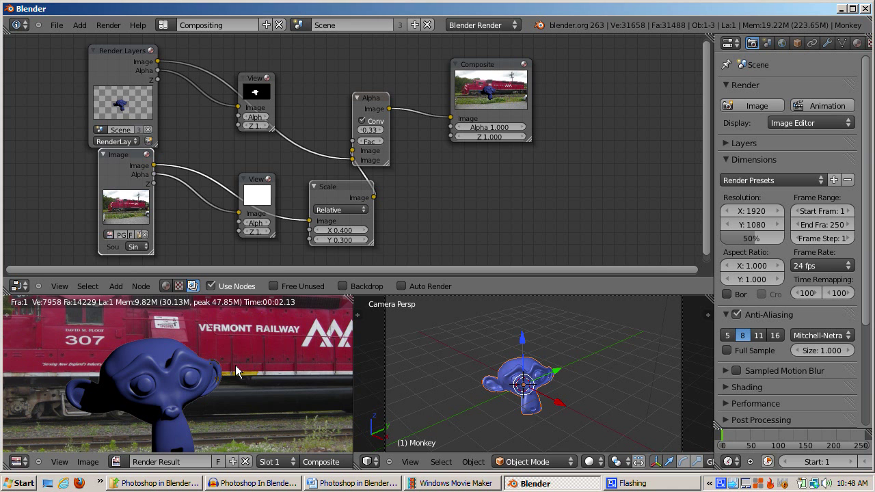
key(ctrl+Up)
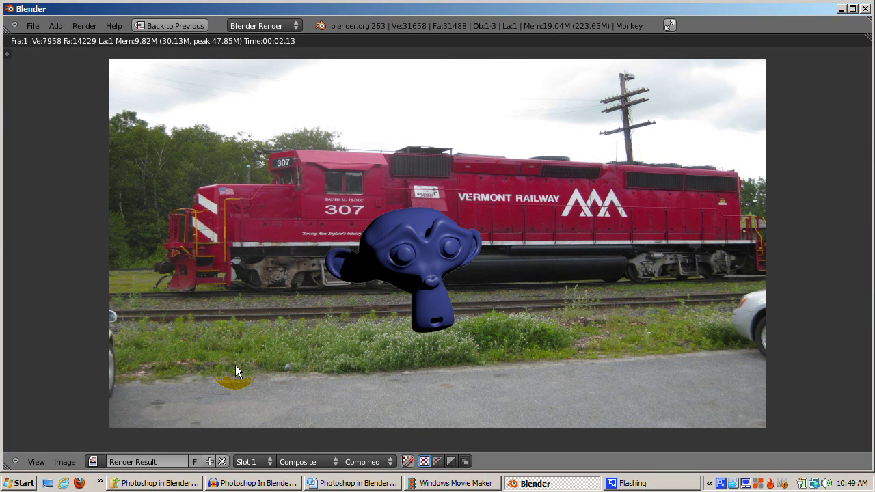
click(169, 26)
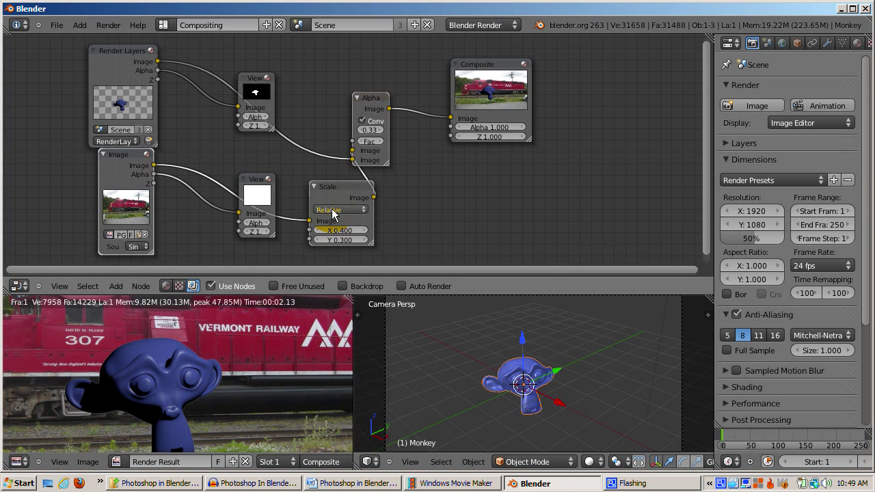
Step: Switch the Scale node to Absolute with X 800 and Y 600, and view the composite enlarged
click(333, 210)
click(334, 196)
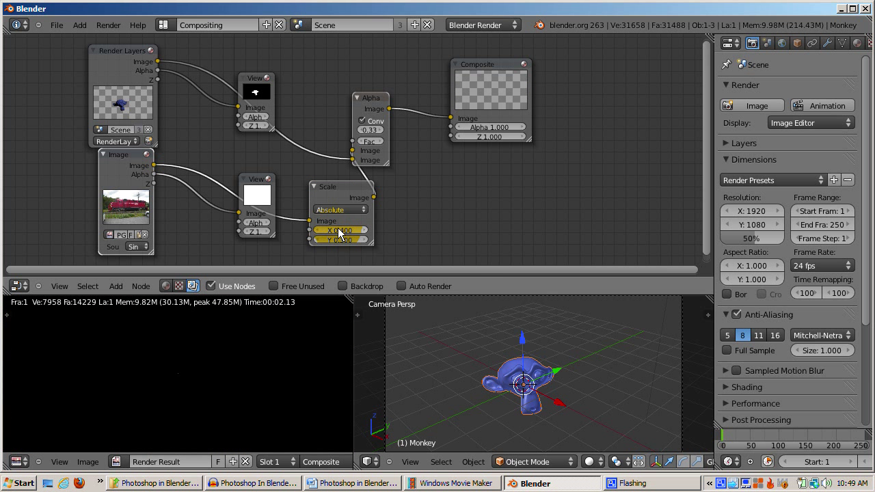
click(340, 230)
text(800)
key(Return)
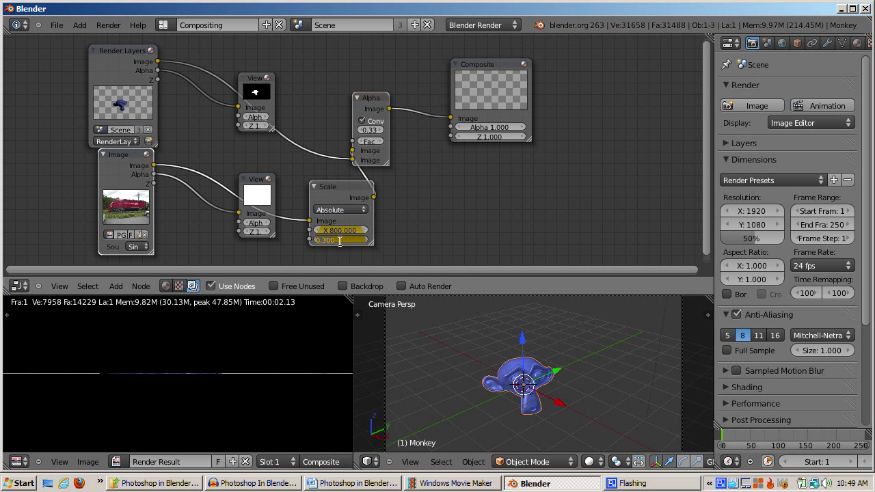
text(600)
key(Return)
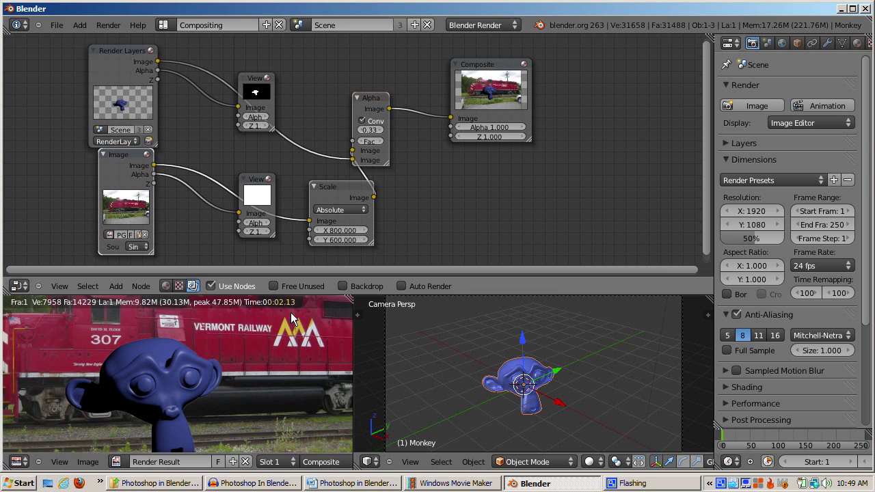
key(ctrl+Up)
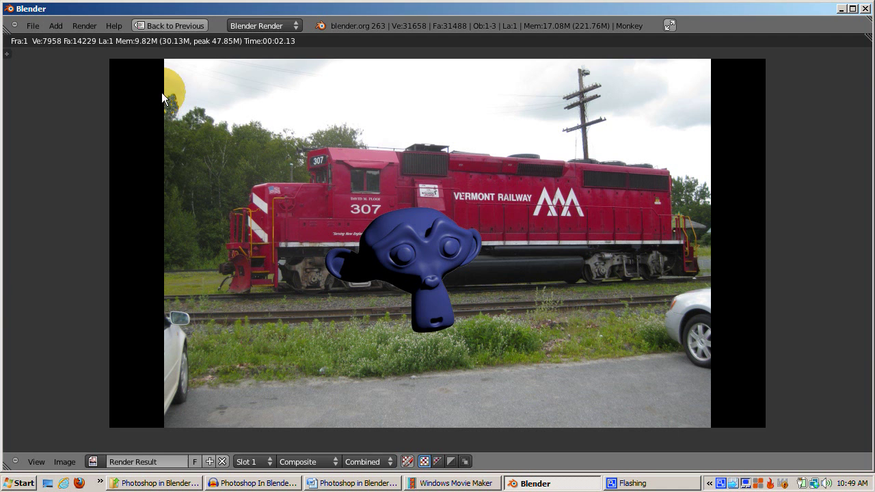
click(165, 26)
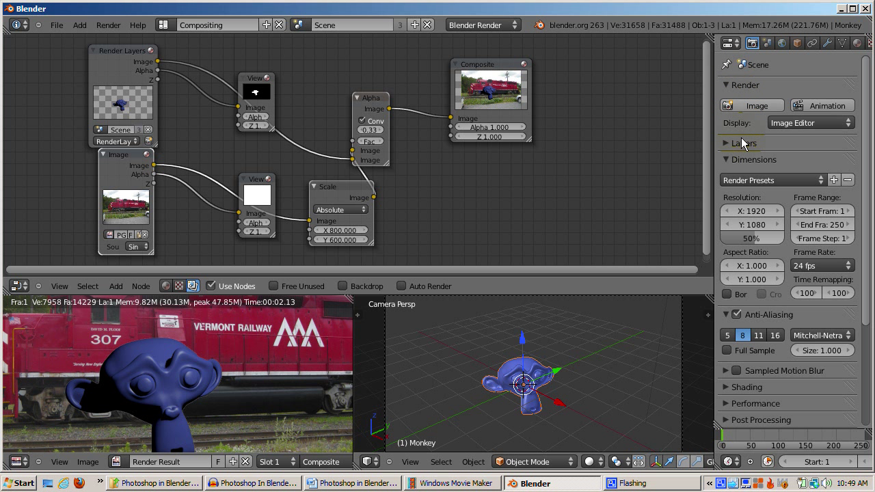
Step: Open the choice of output file formats in the render settings
click(749, 182)
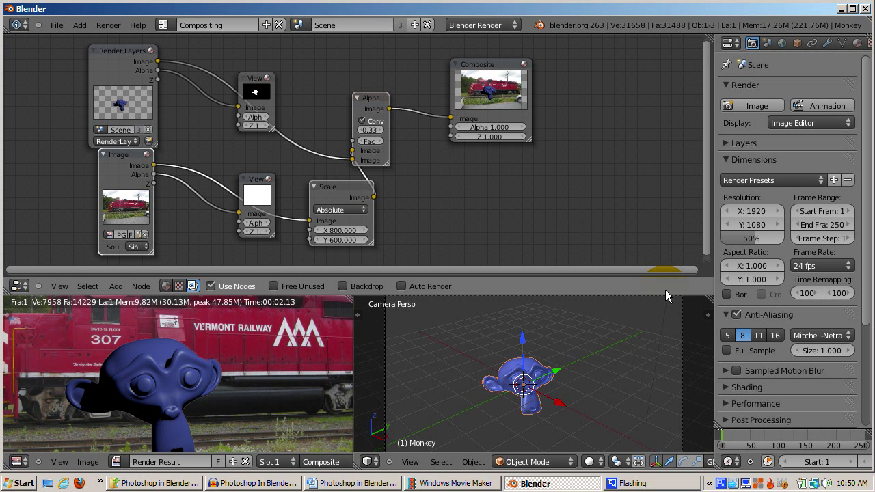
scroll(866, 318, down, 1)
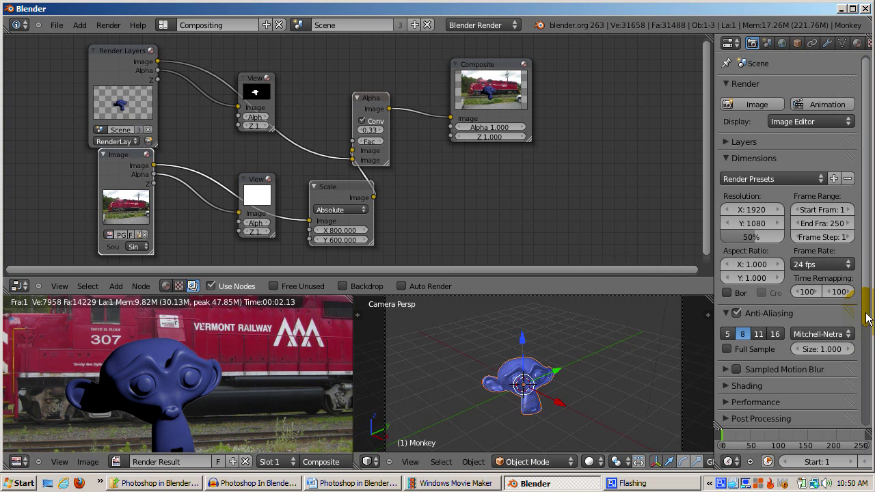
drag(866, 317, 864, 419)
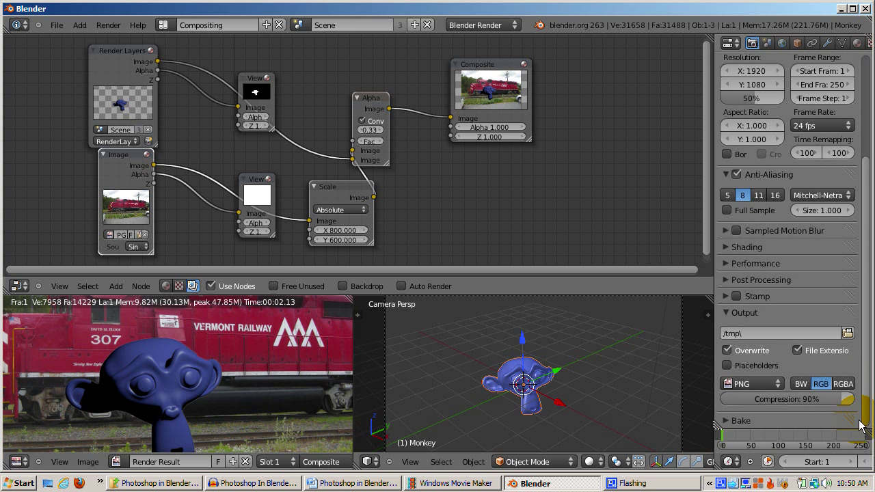
click(749, 381)
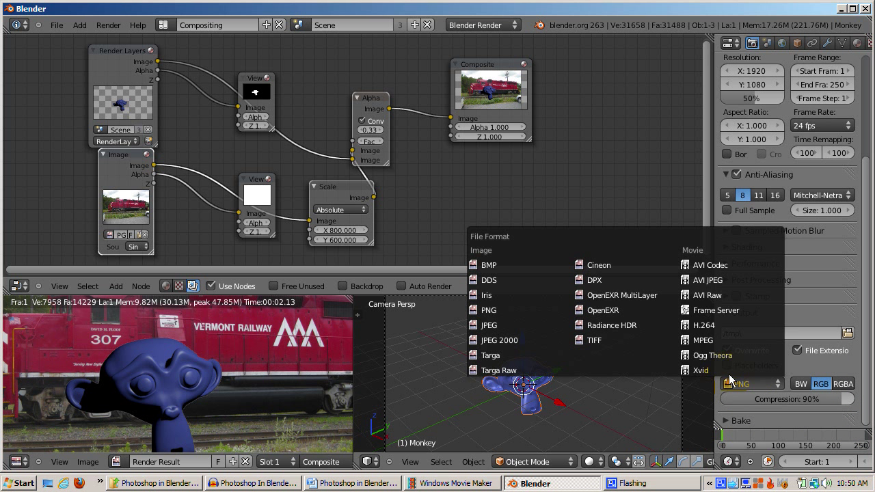
click(726, 384)
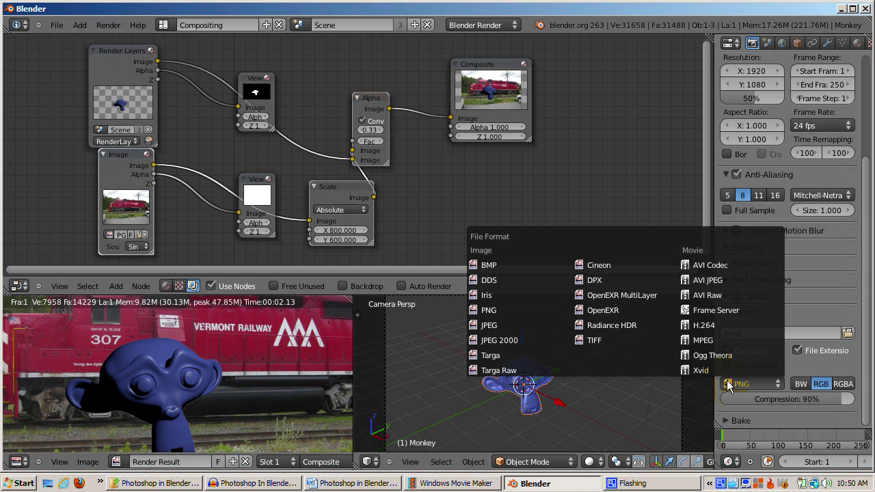